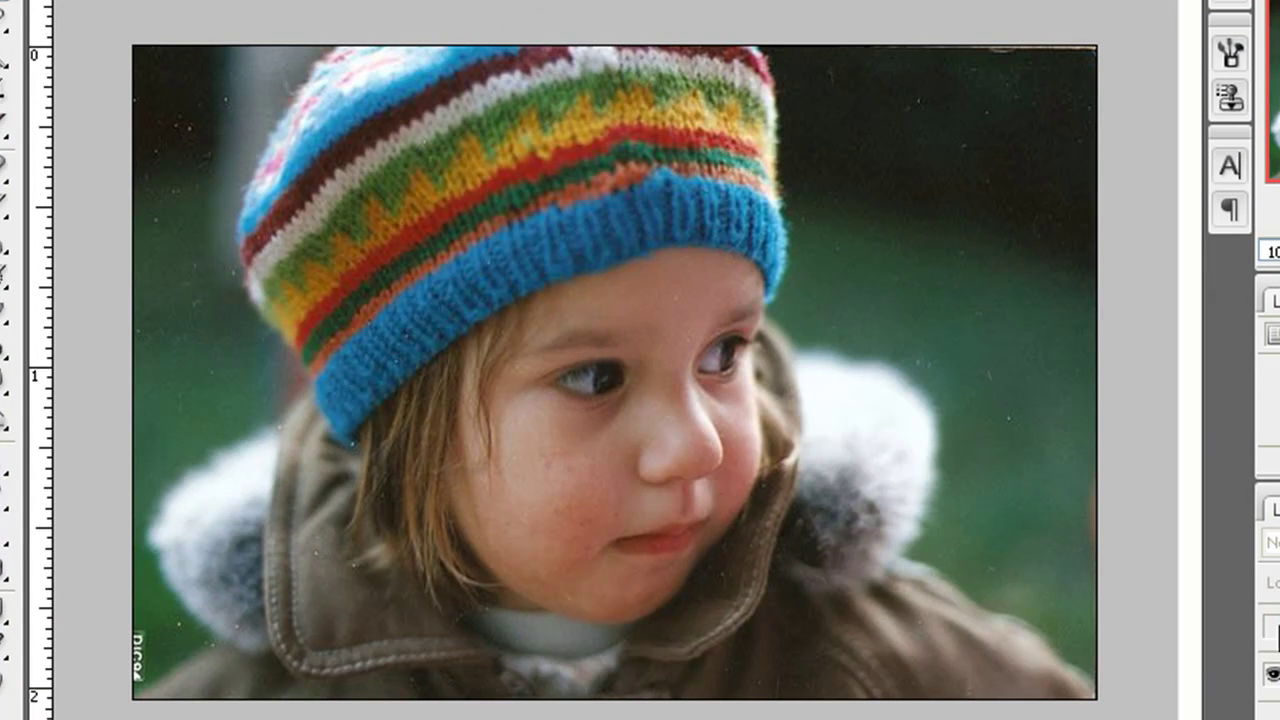
- Briefly show and hide the dot-pattern layer, then duplicate Layer 0 as Layer 0 copy
click(1271, 627)
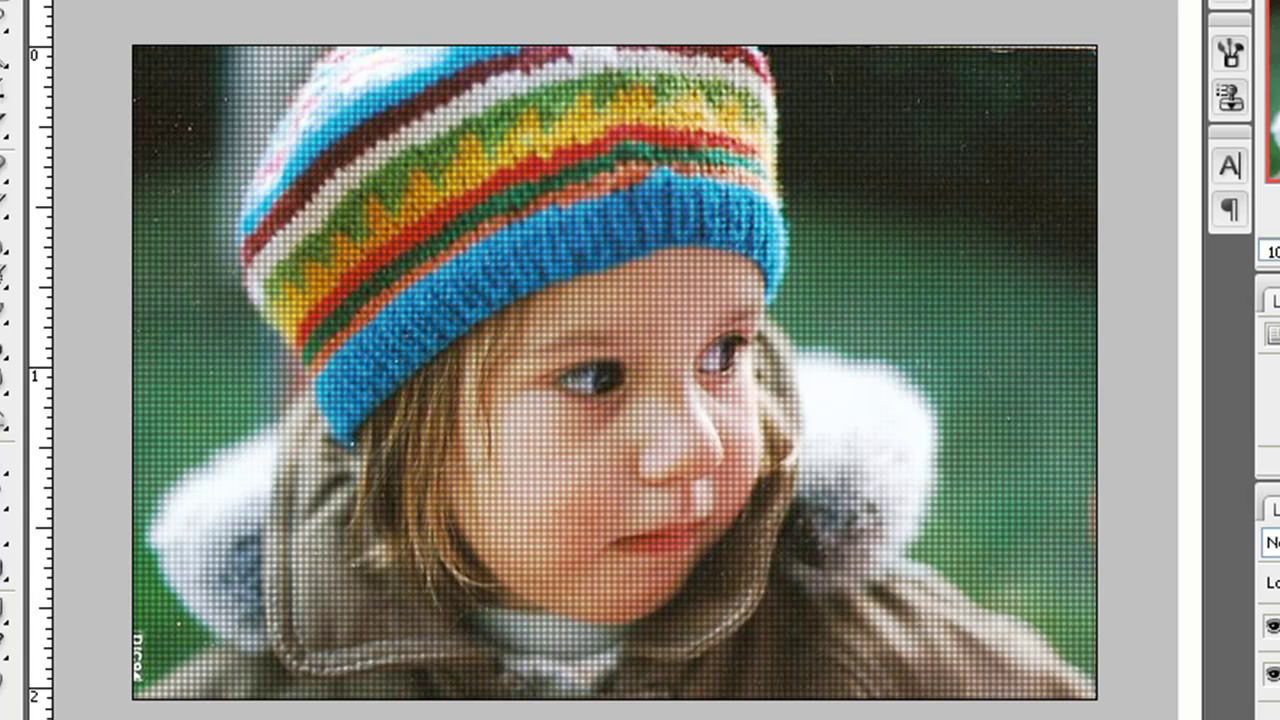
click(1272, 672)
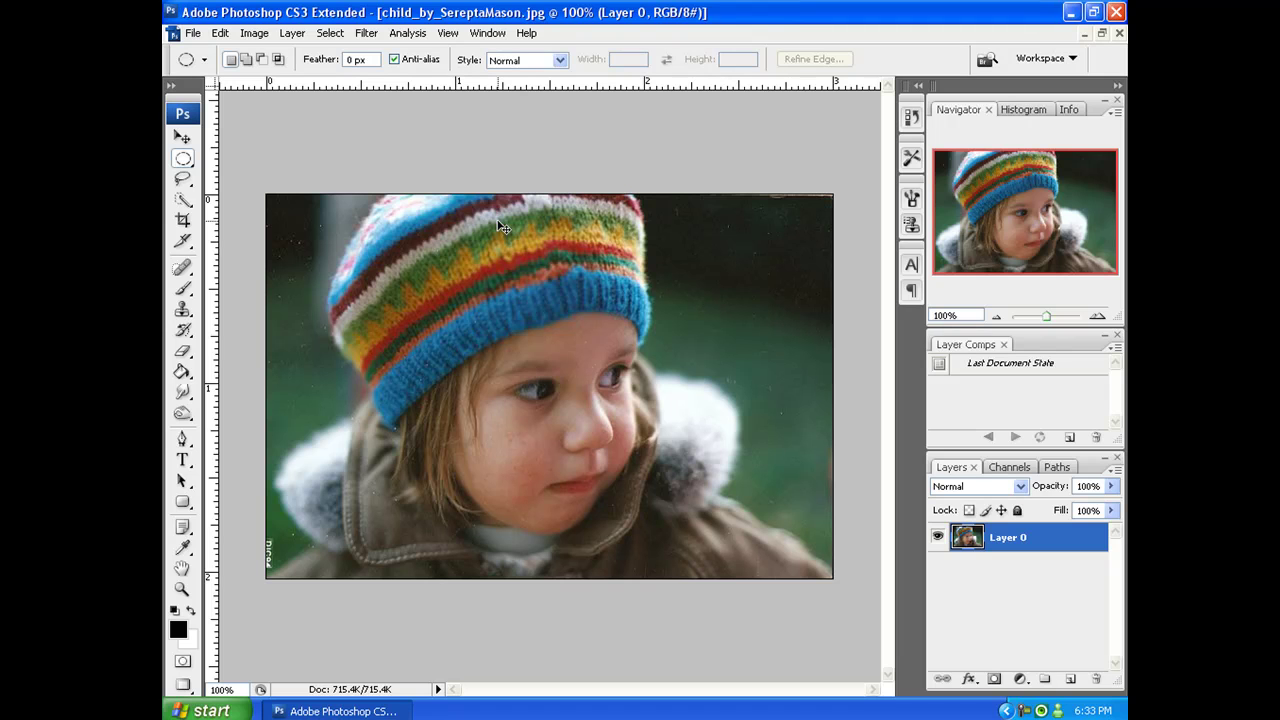
key(ctrl+j)
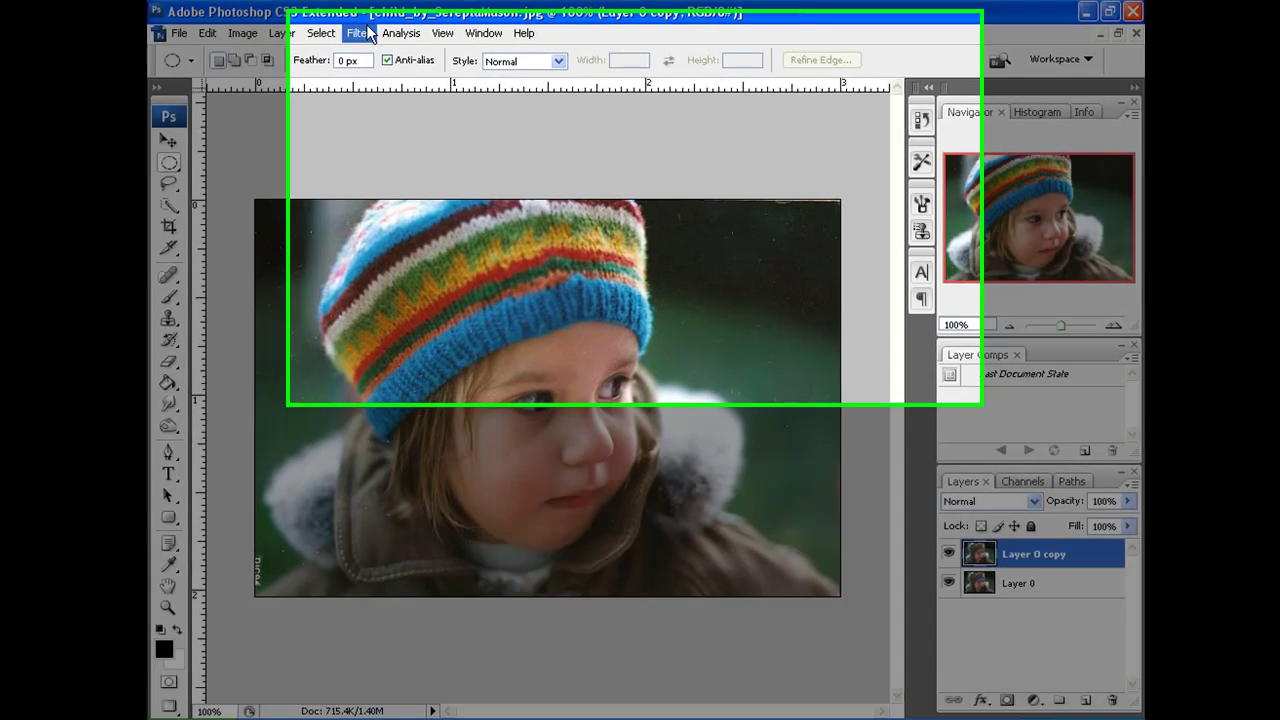
- Apply Filter > Pixelate > Mosaic to Layer 0 copy with a Cell Size of 5 square
click(366, 33)
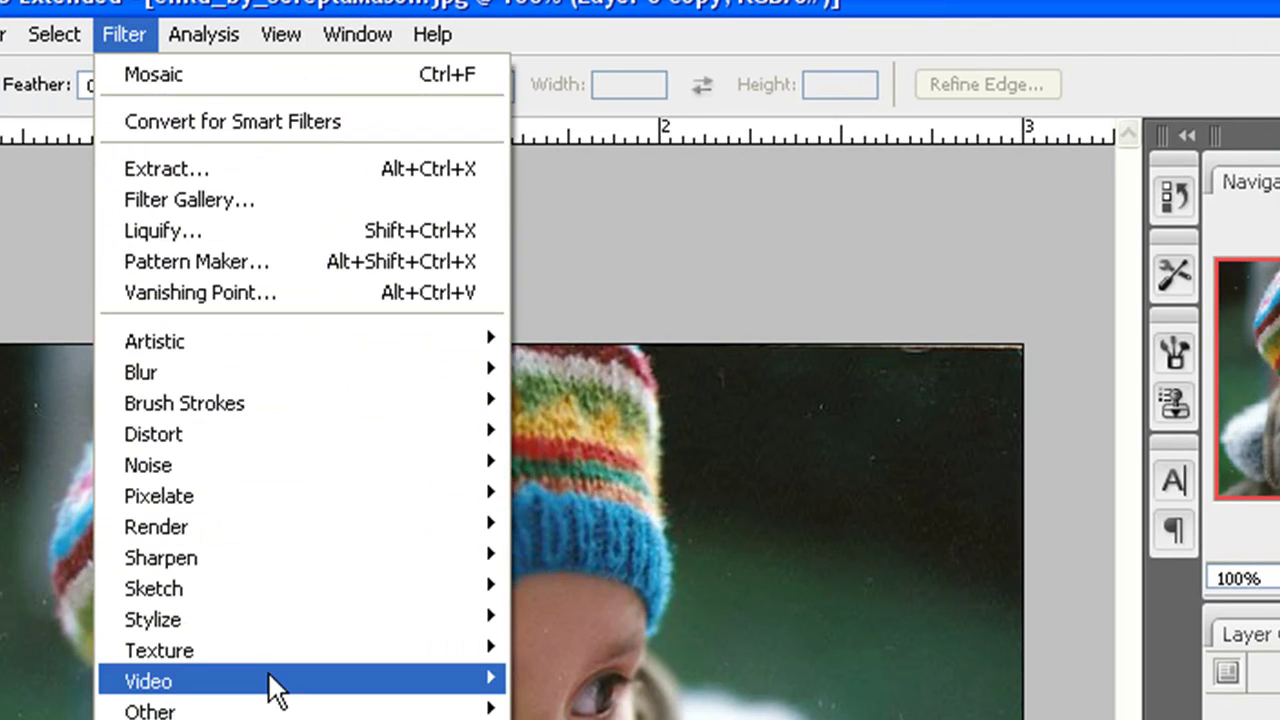
mouse_move(262, 496)
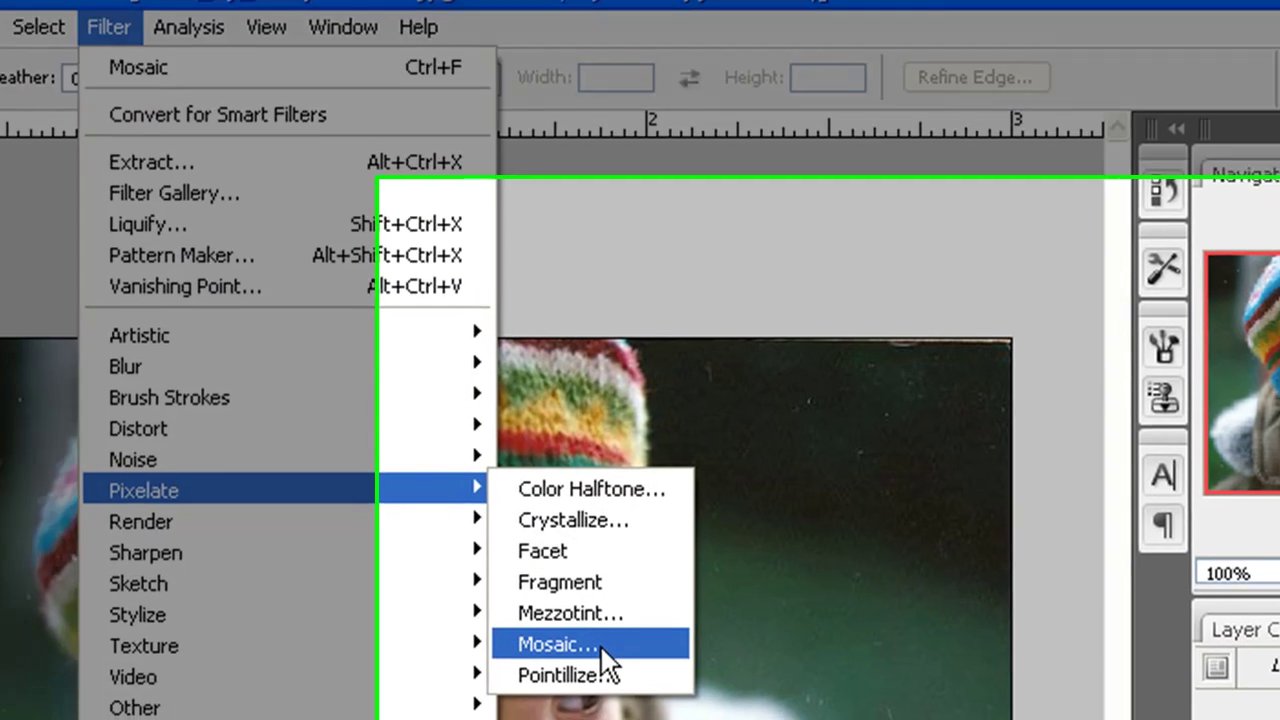
click(590, 650)
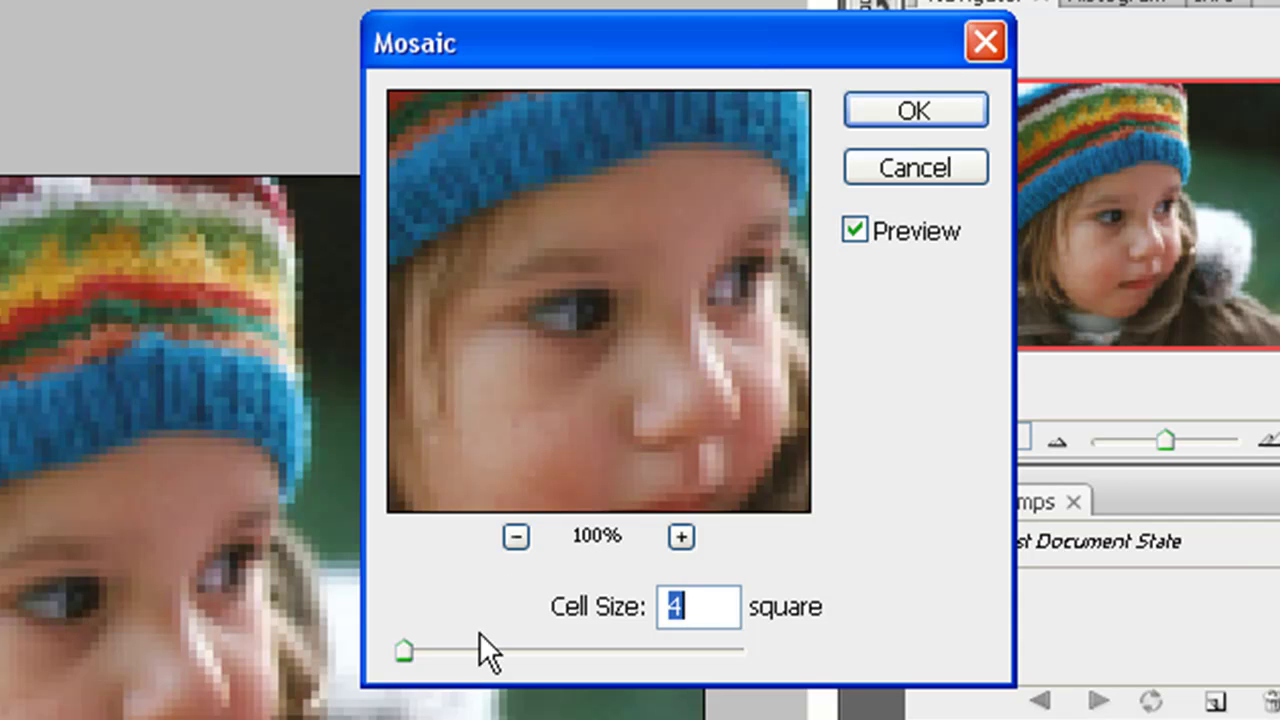
drag(410, 648, 453, 652)
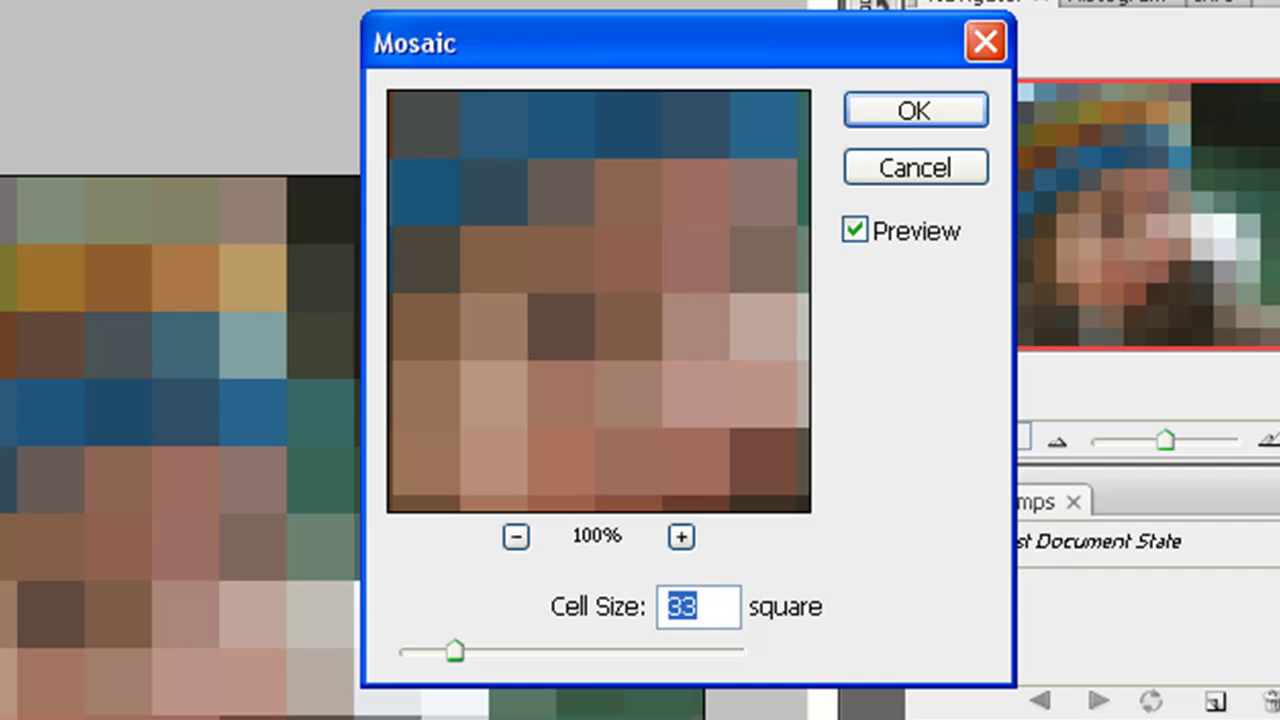
drag(455, 652, 412, 644)
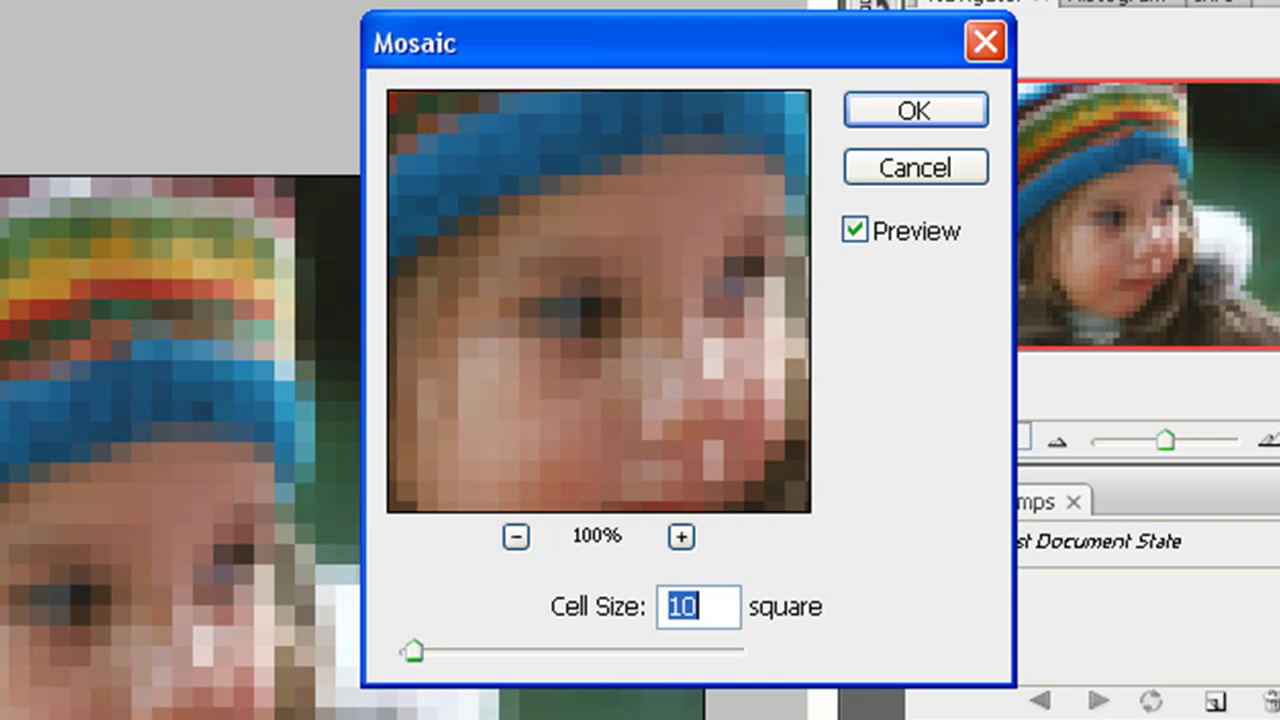
drag(418, 648, 404, 652)
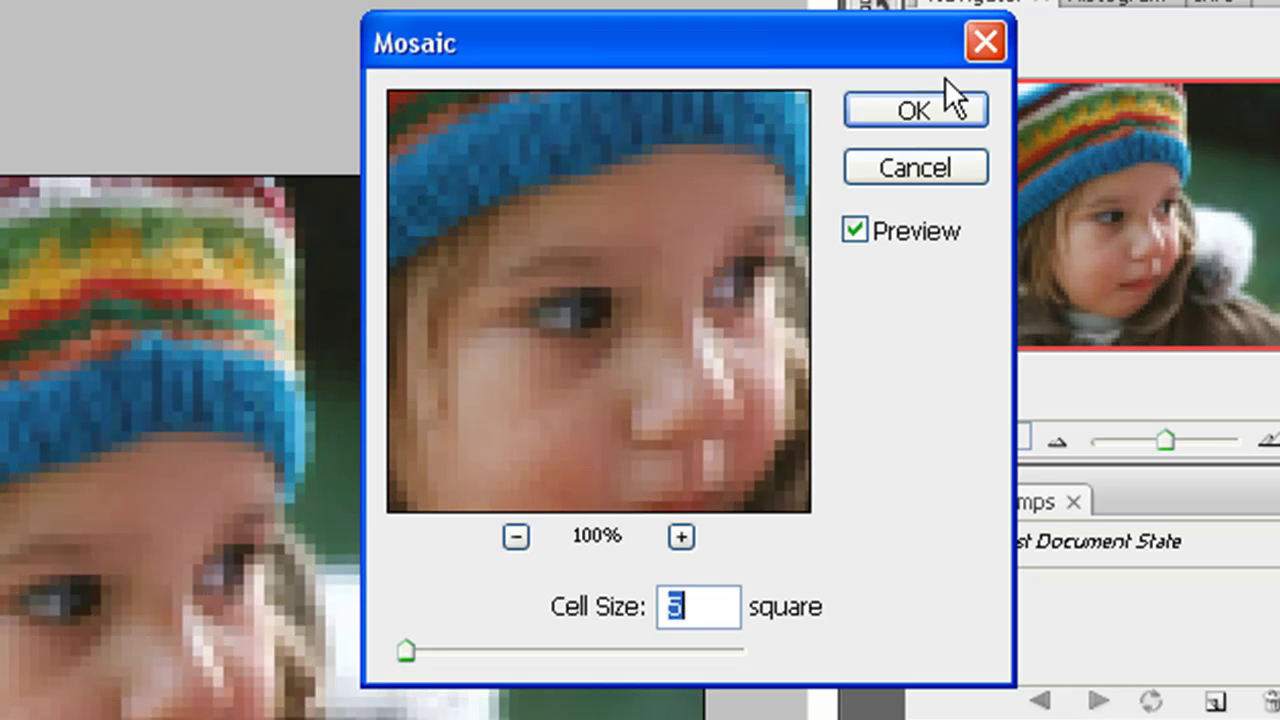
click(932, 106)
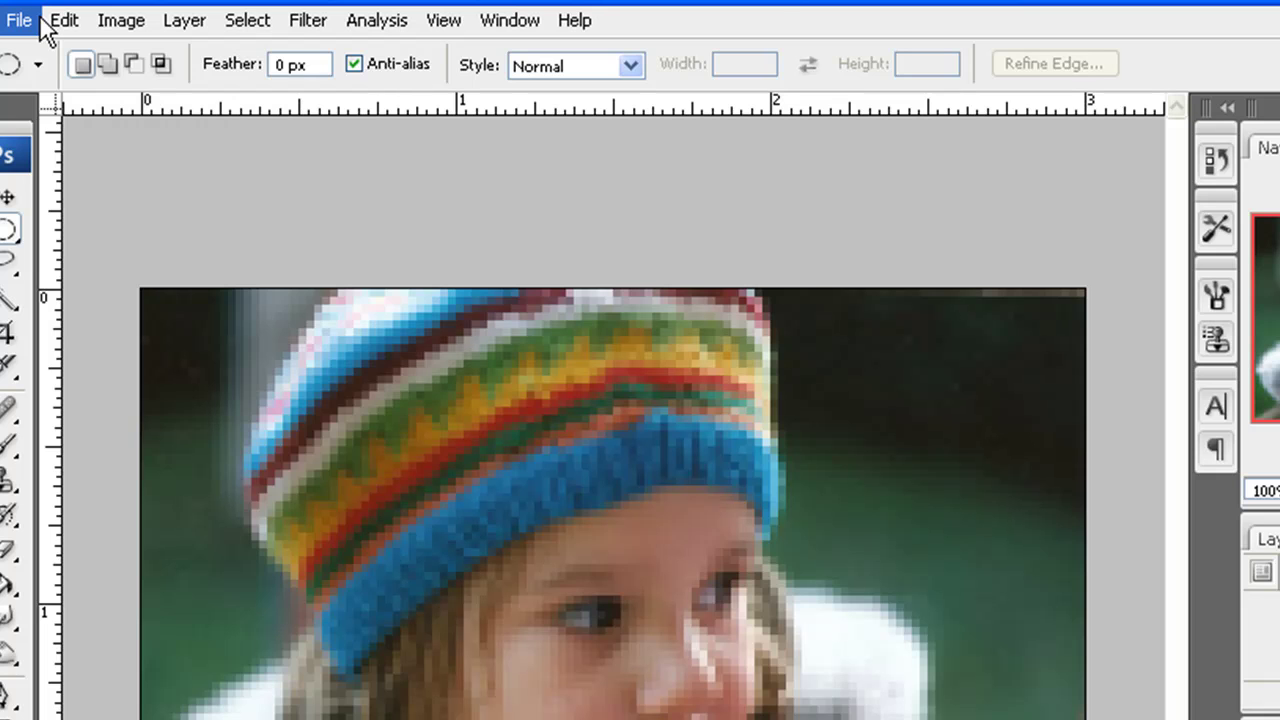
- Create a new 5 x 5 pixel document and zoom it to 3200%
click(20, 20)
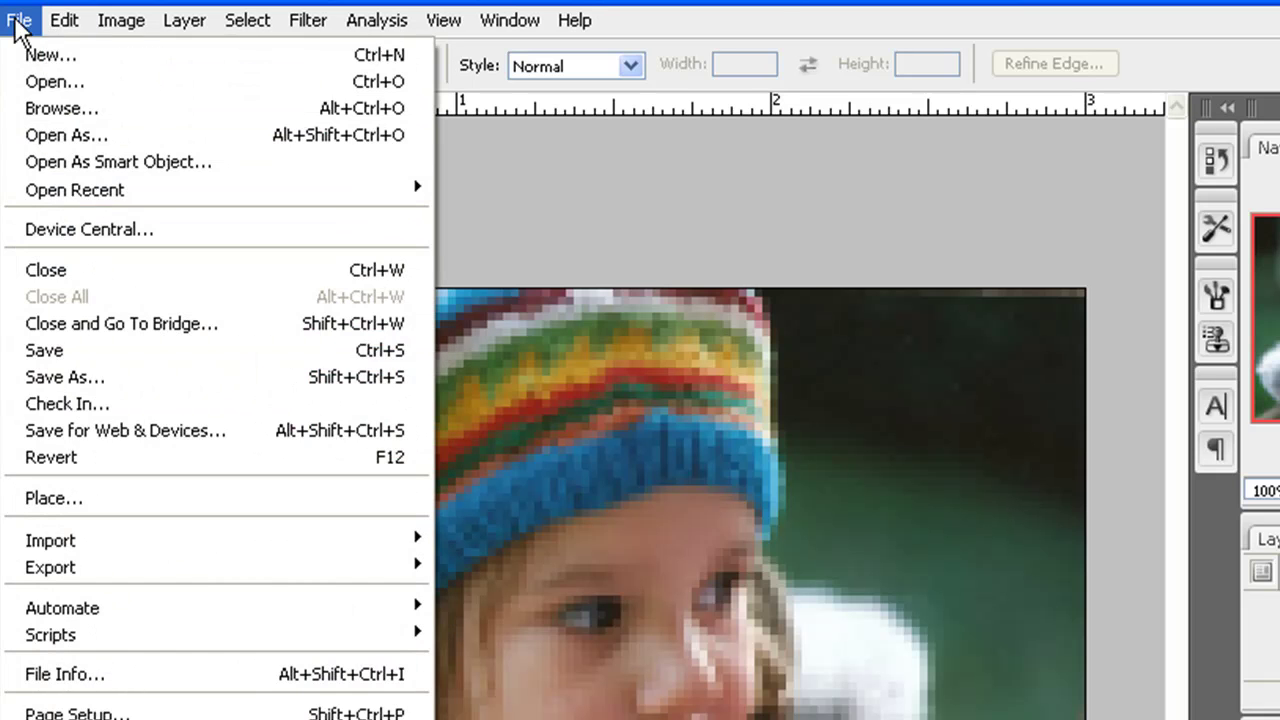
click(32, 52)
double_click(598, 375)
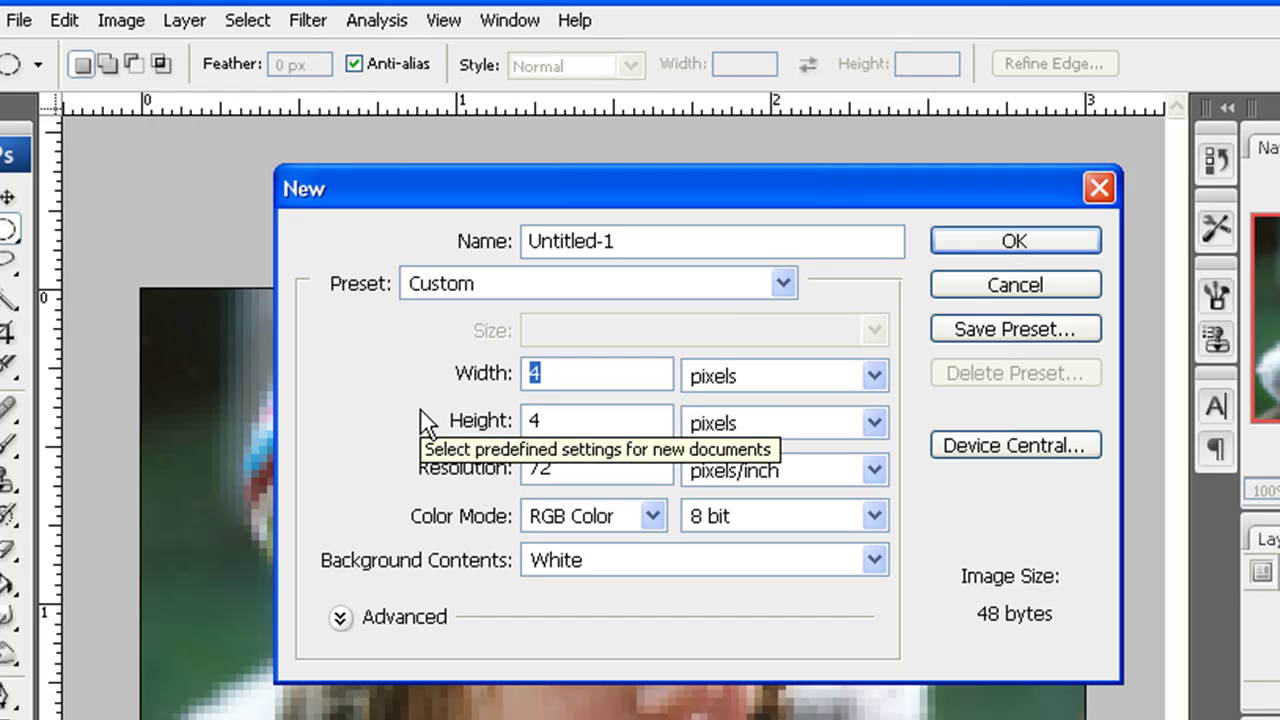
text(58)
key(BackSpace)
key(Tab)
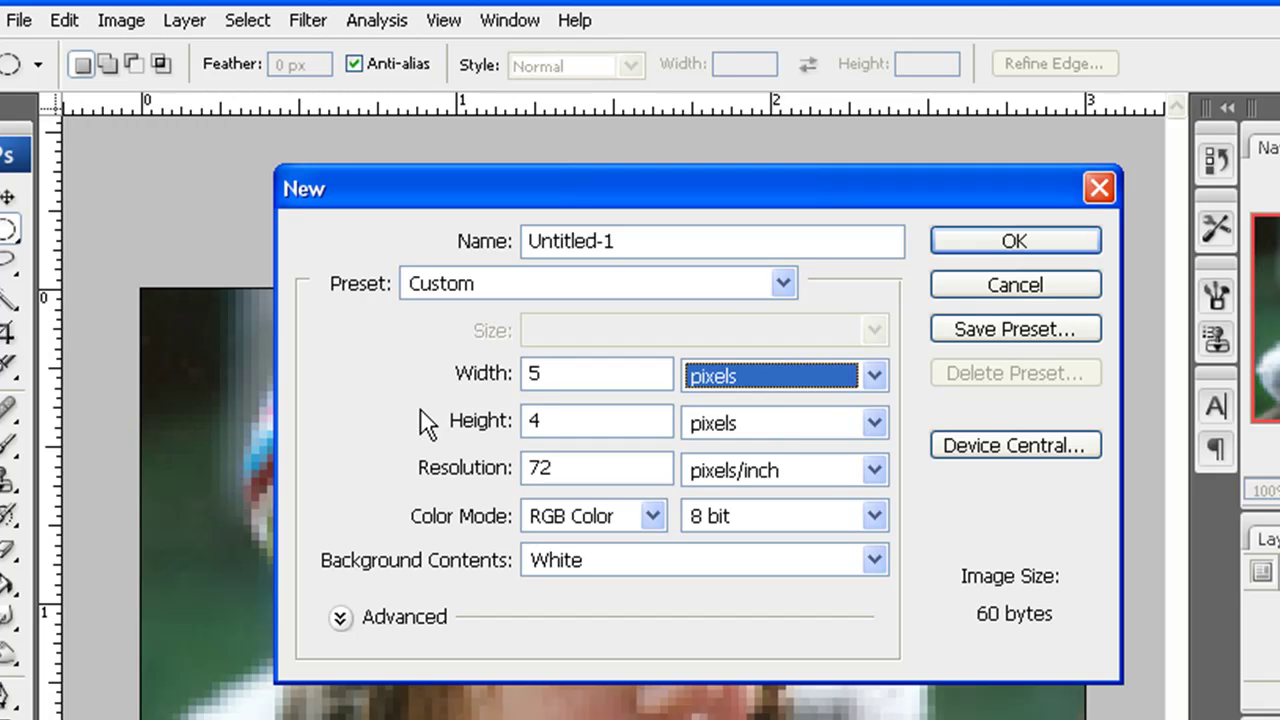
key(Tab)
text(5)
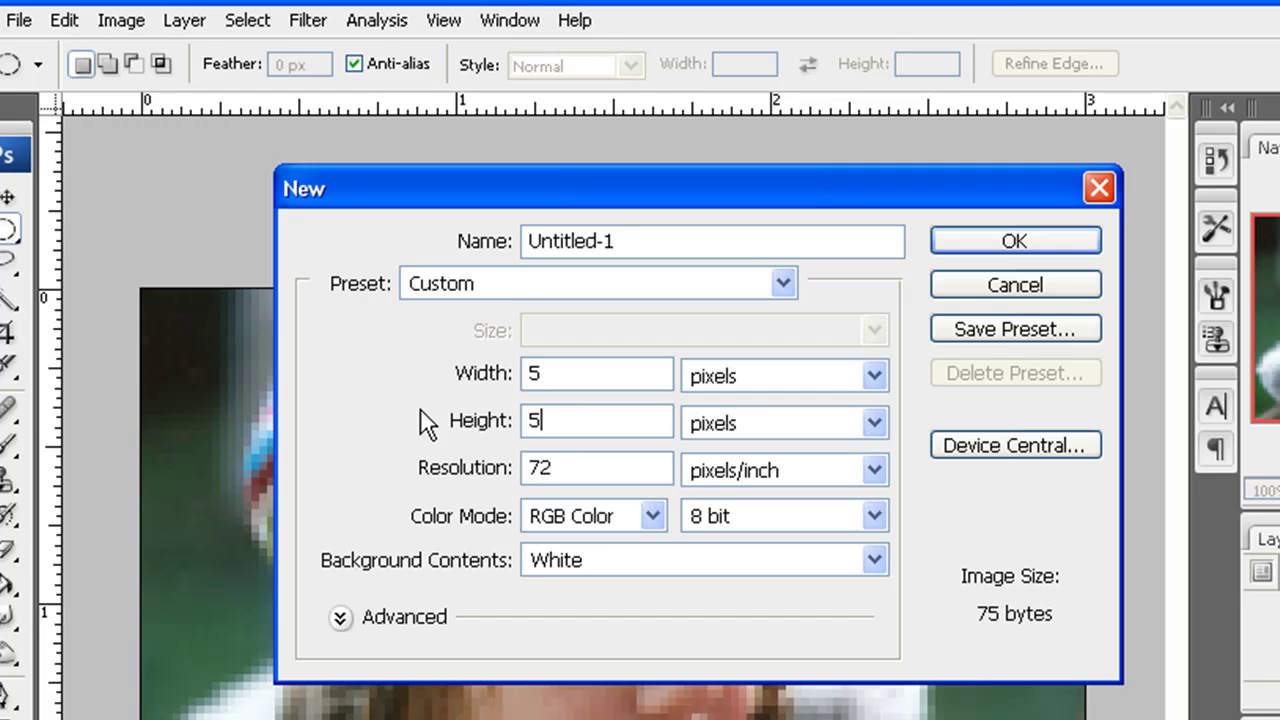
key(Return)
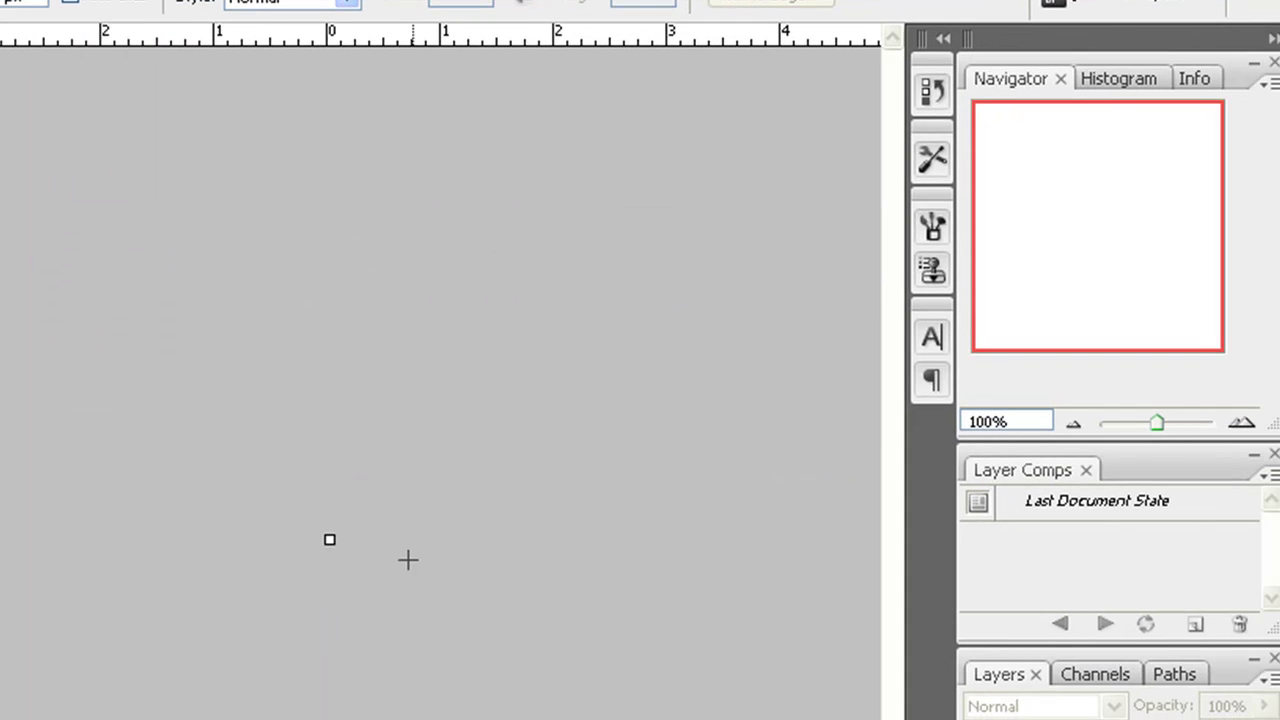
drag(1157, 423, 1245, 423)
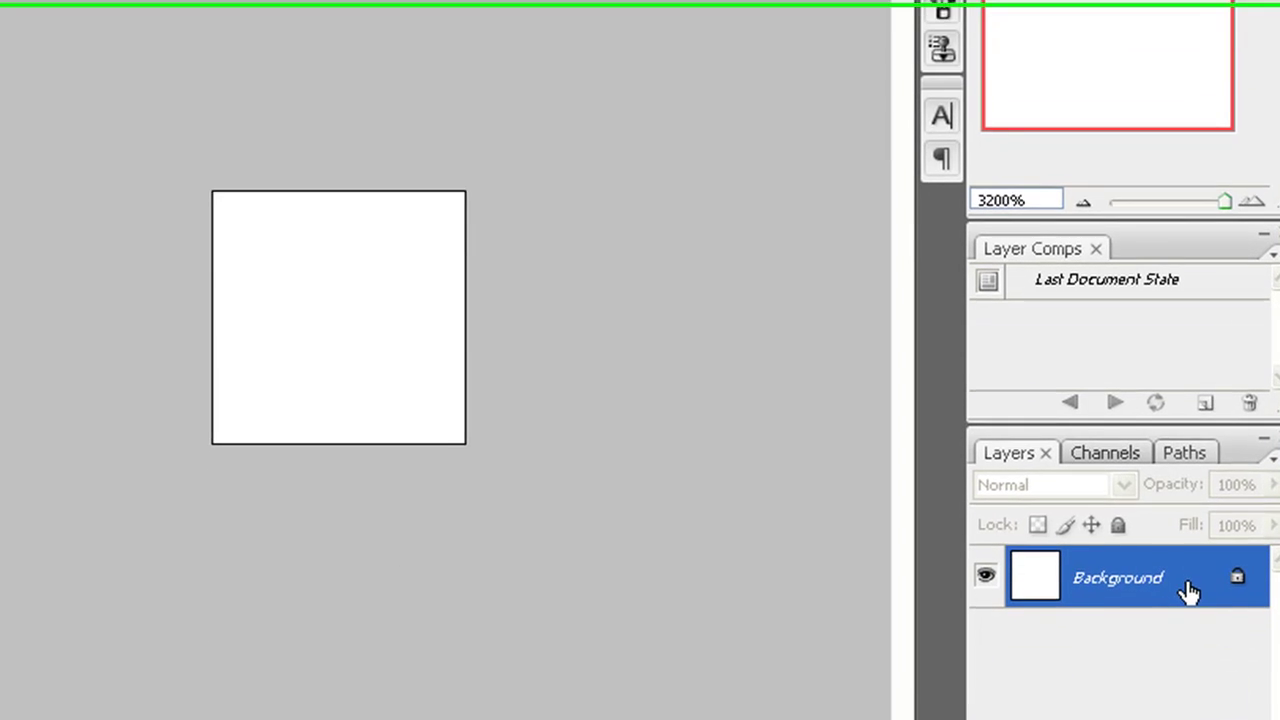
- Unlock the Background as Layer 0 and make an elliptical selection filling the white square
double_click(1192, 574)
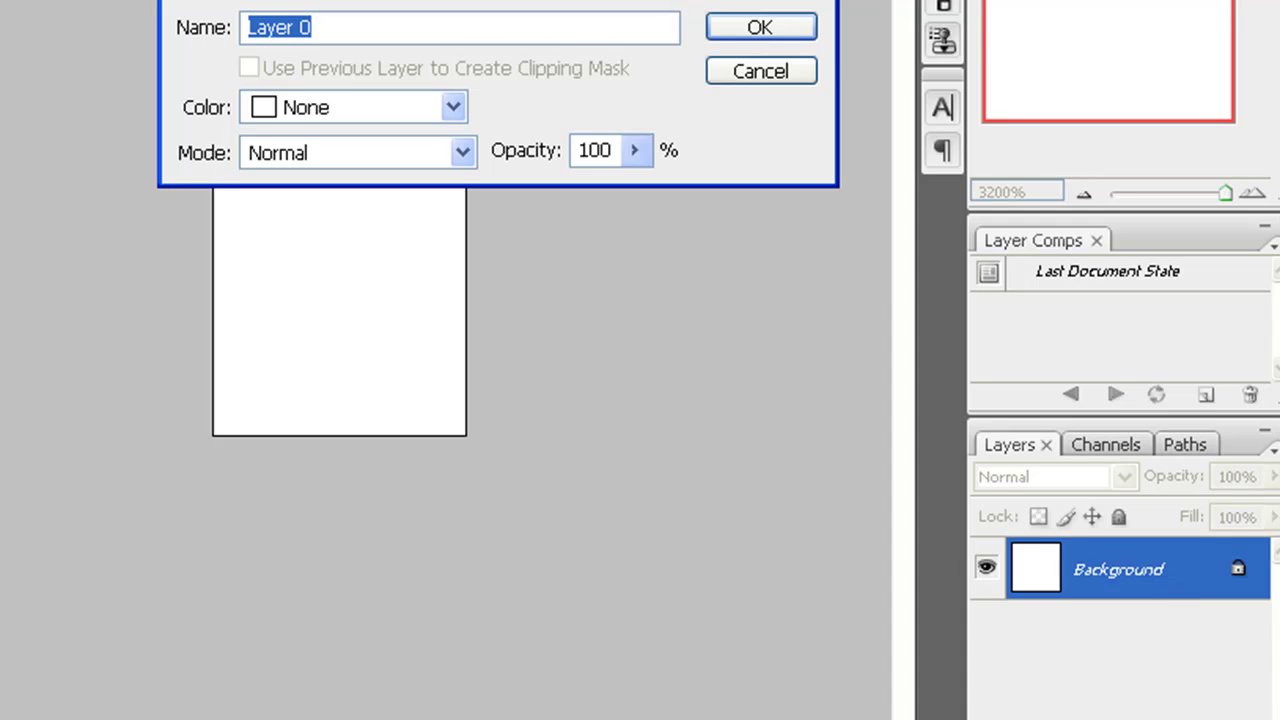
click(757, 33)
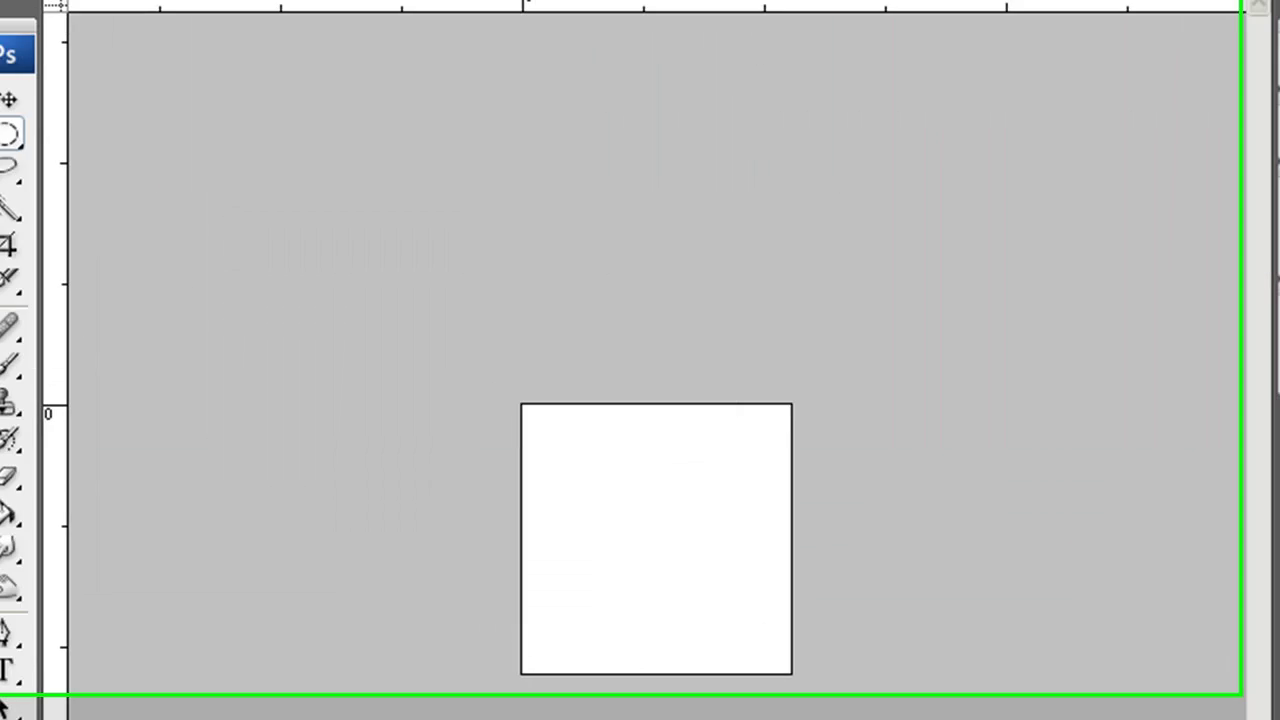
click(45, 157)
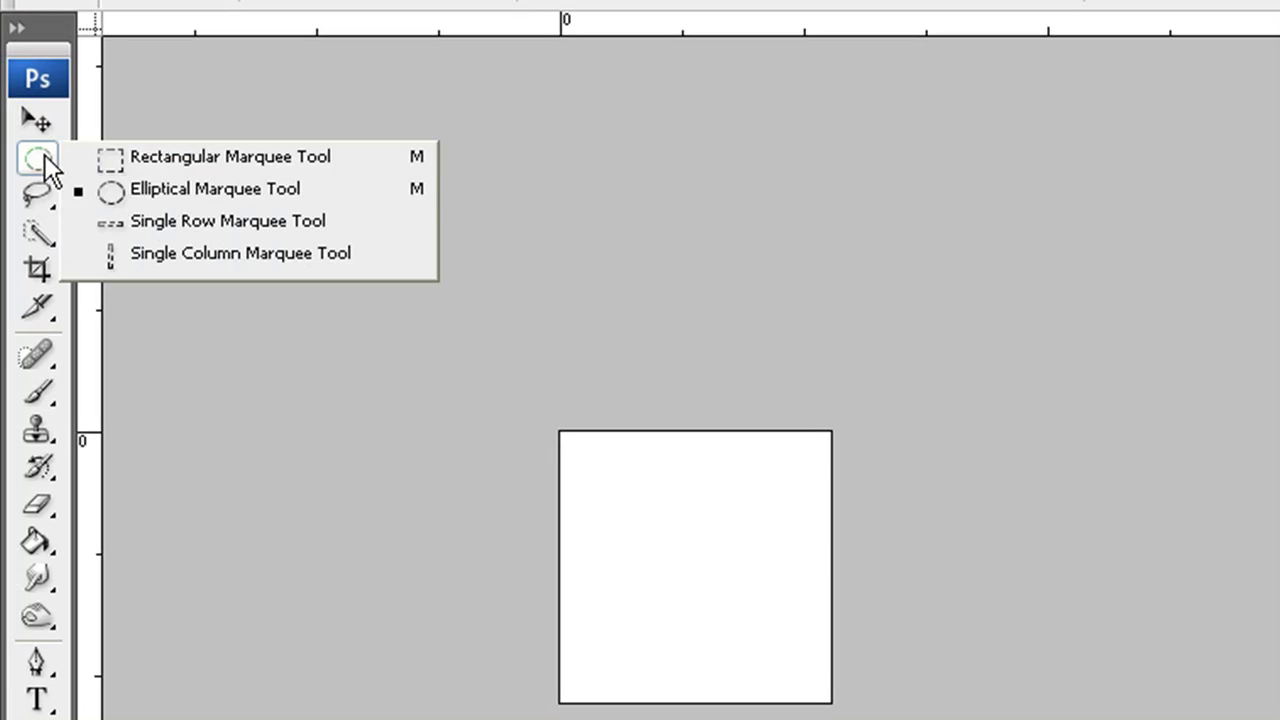
click(300, 190)
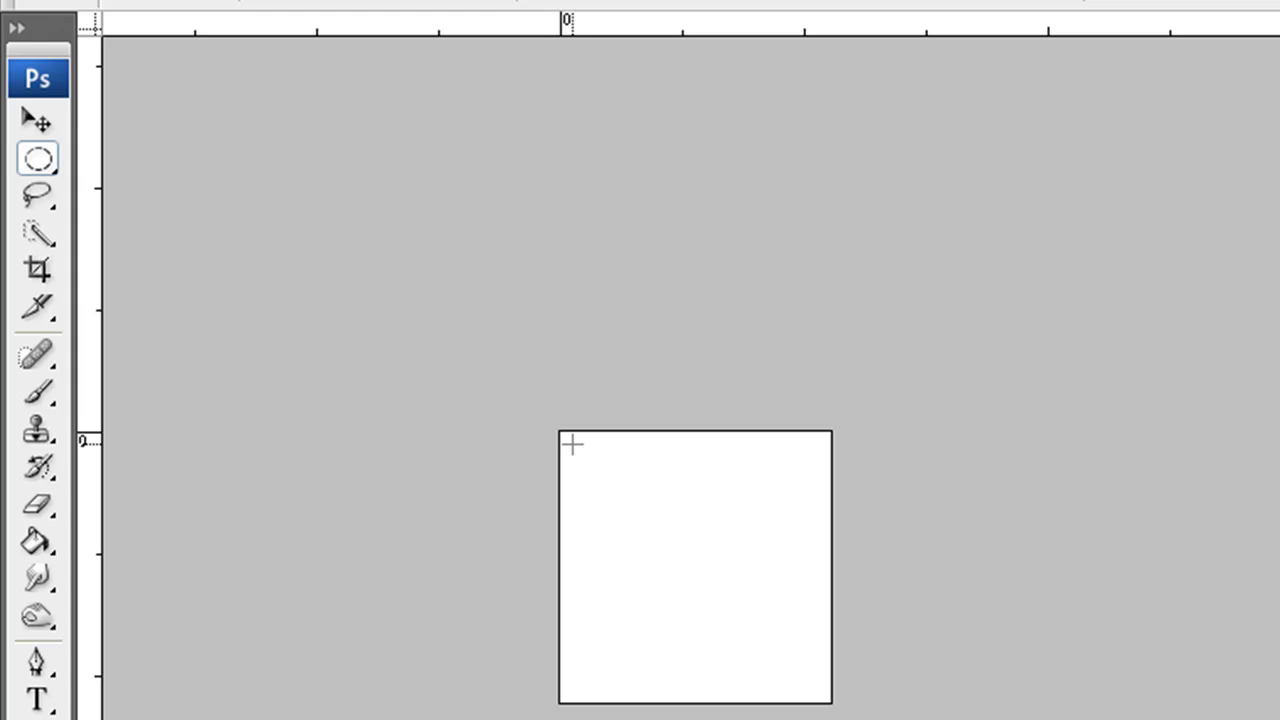
drag(572, 444, 843, 669)
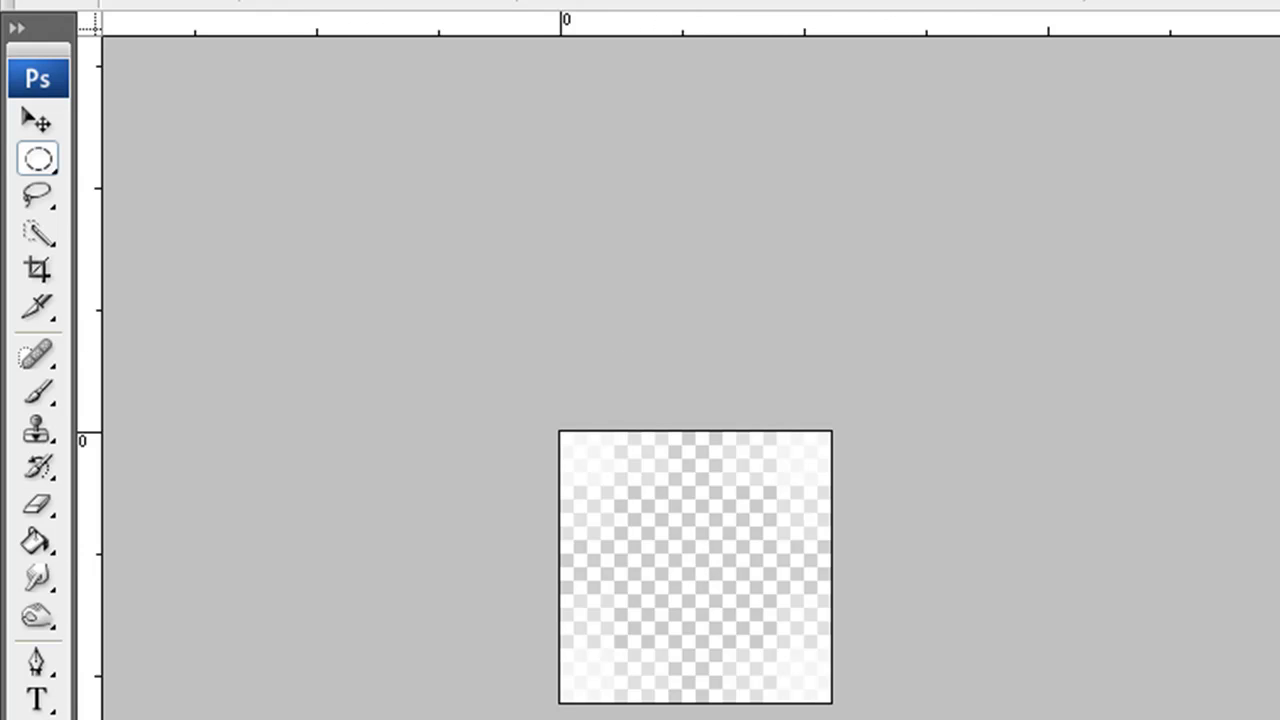
- Define the square as a pattern named 'Dots 5x5' and close its document without saving
key(alt+e)
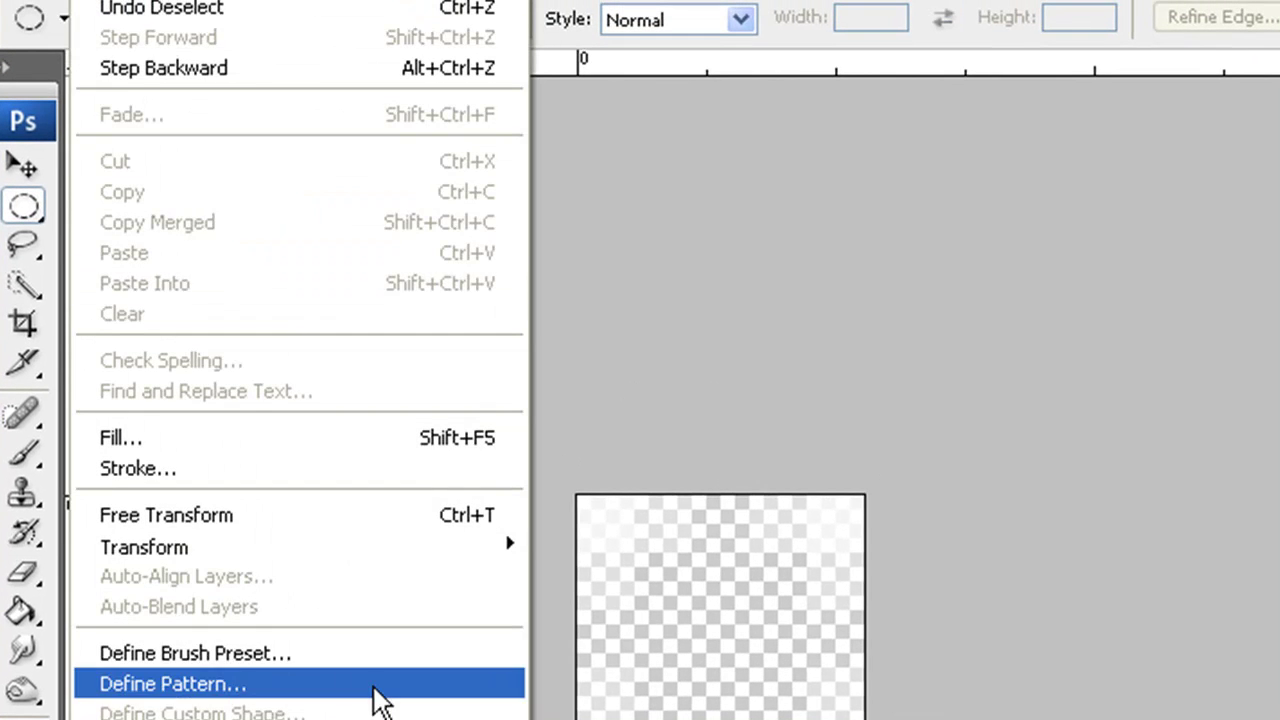
click(374, 688)
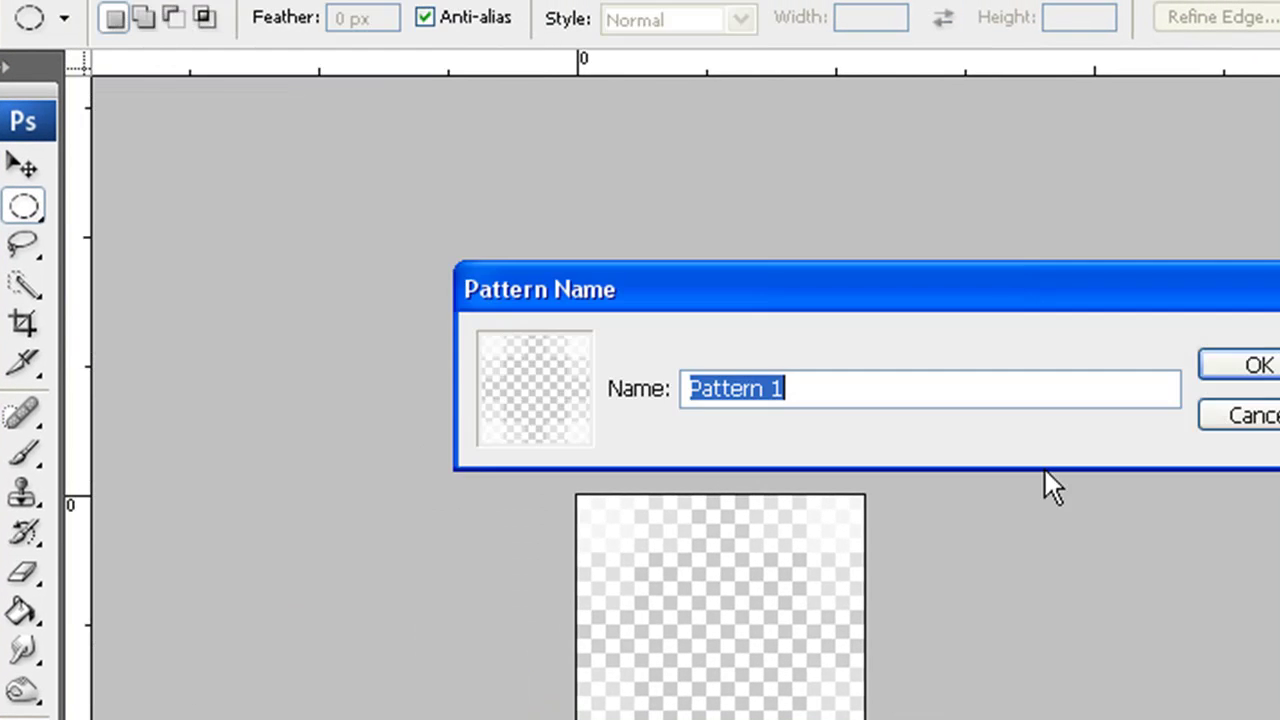
text(Do)
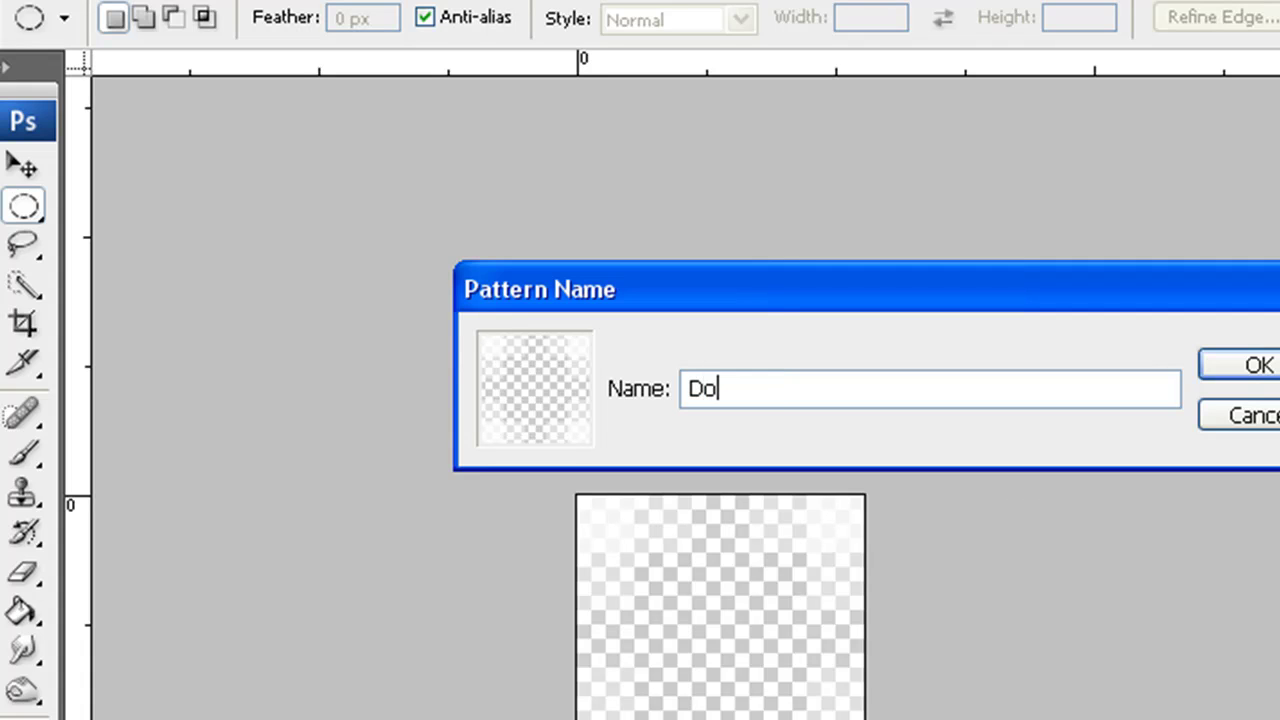
text(ts 5x5)
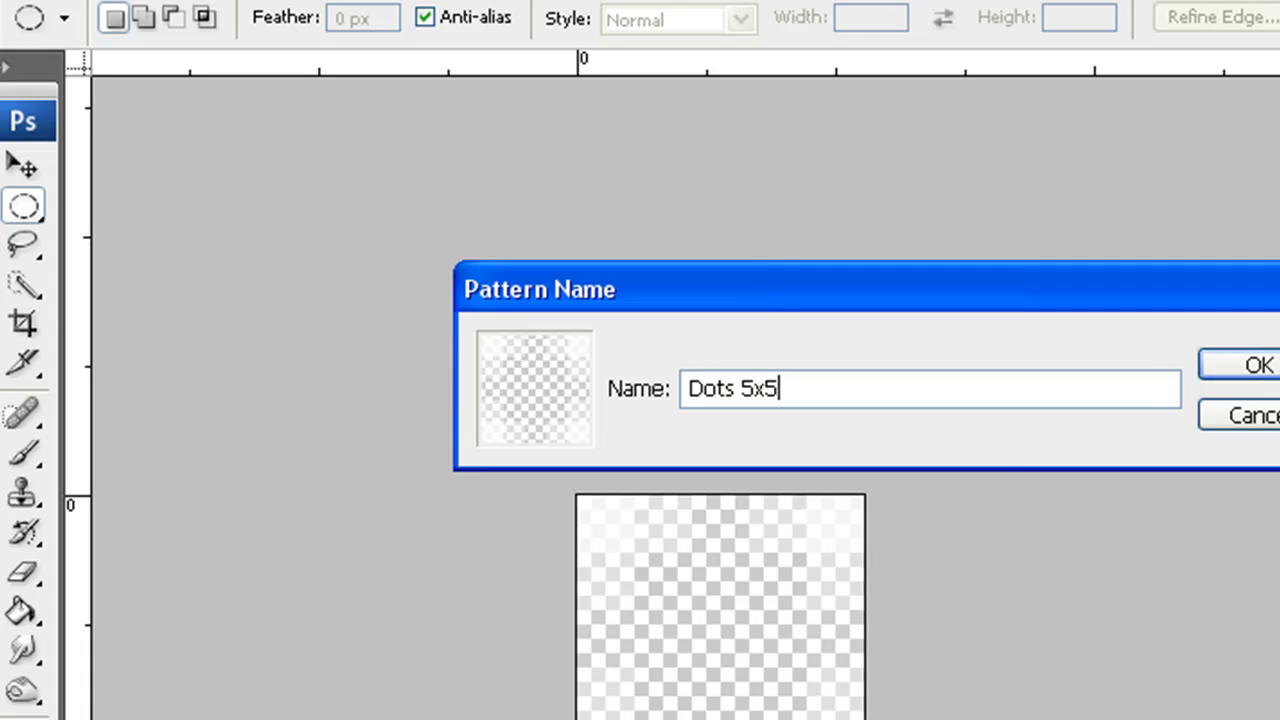
key(Return)
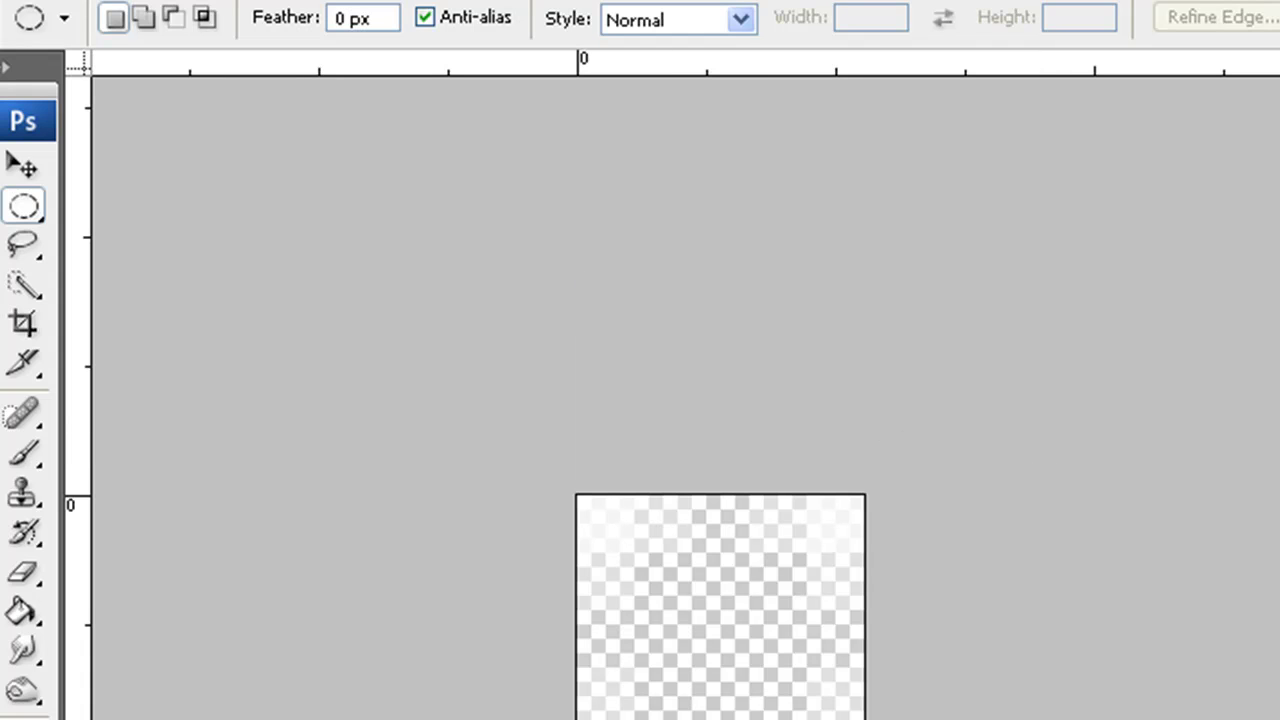
key(ctrl+w)
click(556, 185)
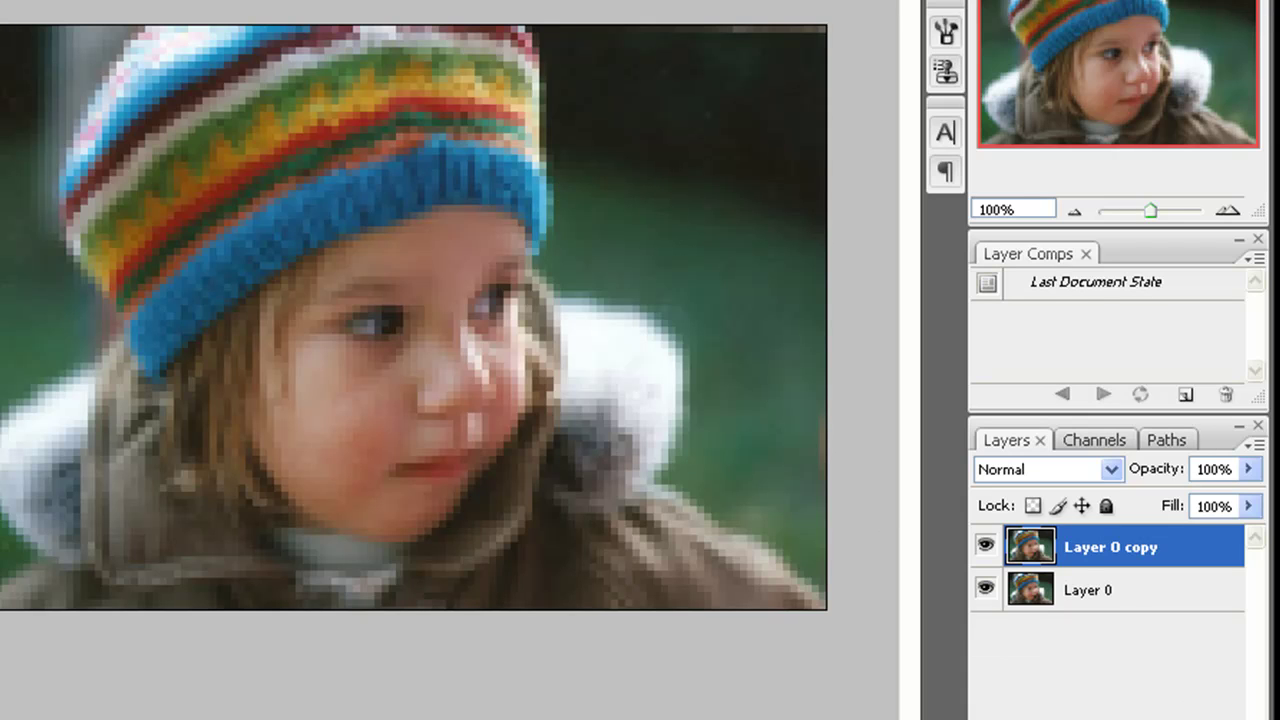
- Add a new layer named 'Pattern dots' and fill it with the custom dot pattern
key(ctrl+shift+alt+n)
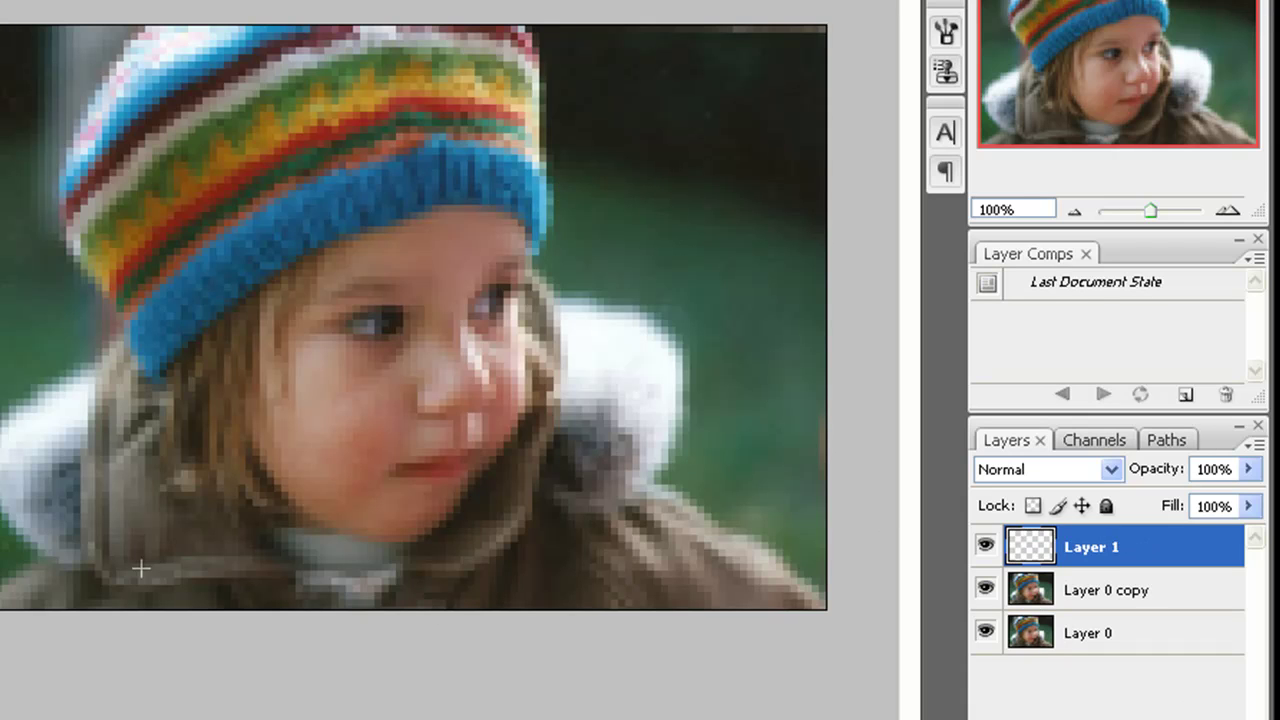
double_click(1095, 548)
text(Pattern dots)
key(Return)
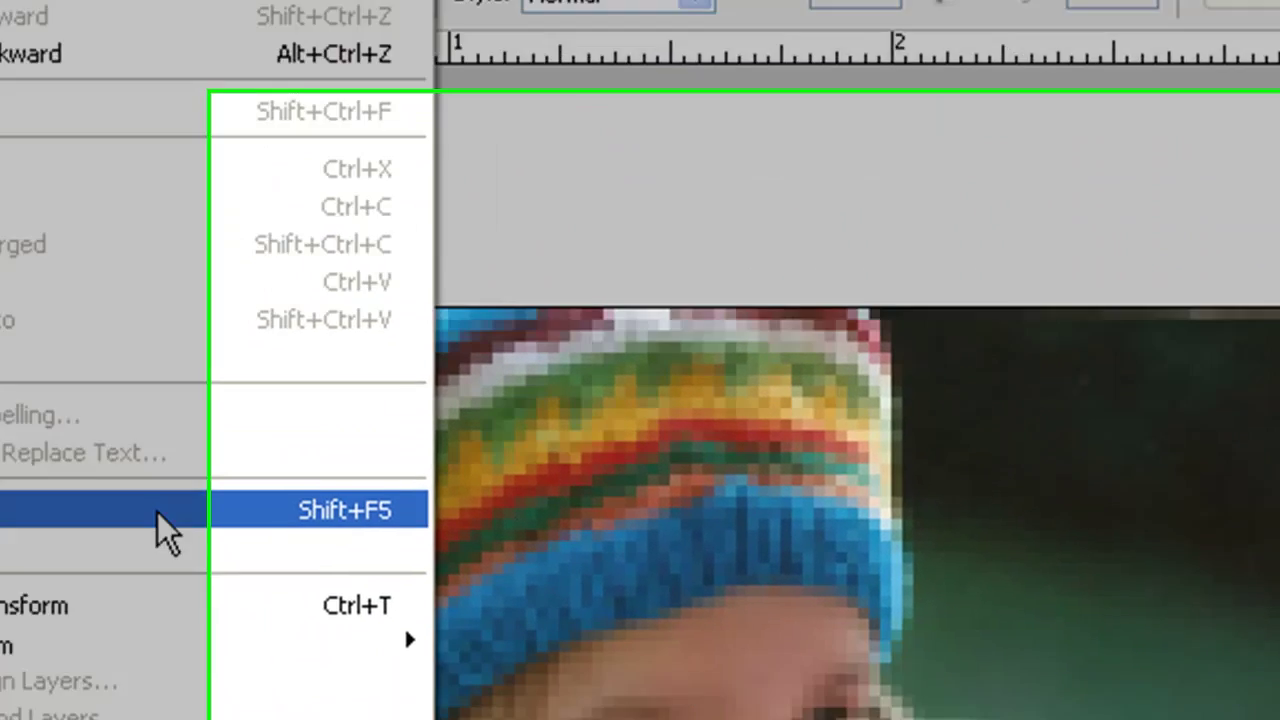
click(371, 604)
click(790, 328)
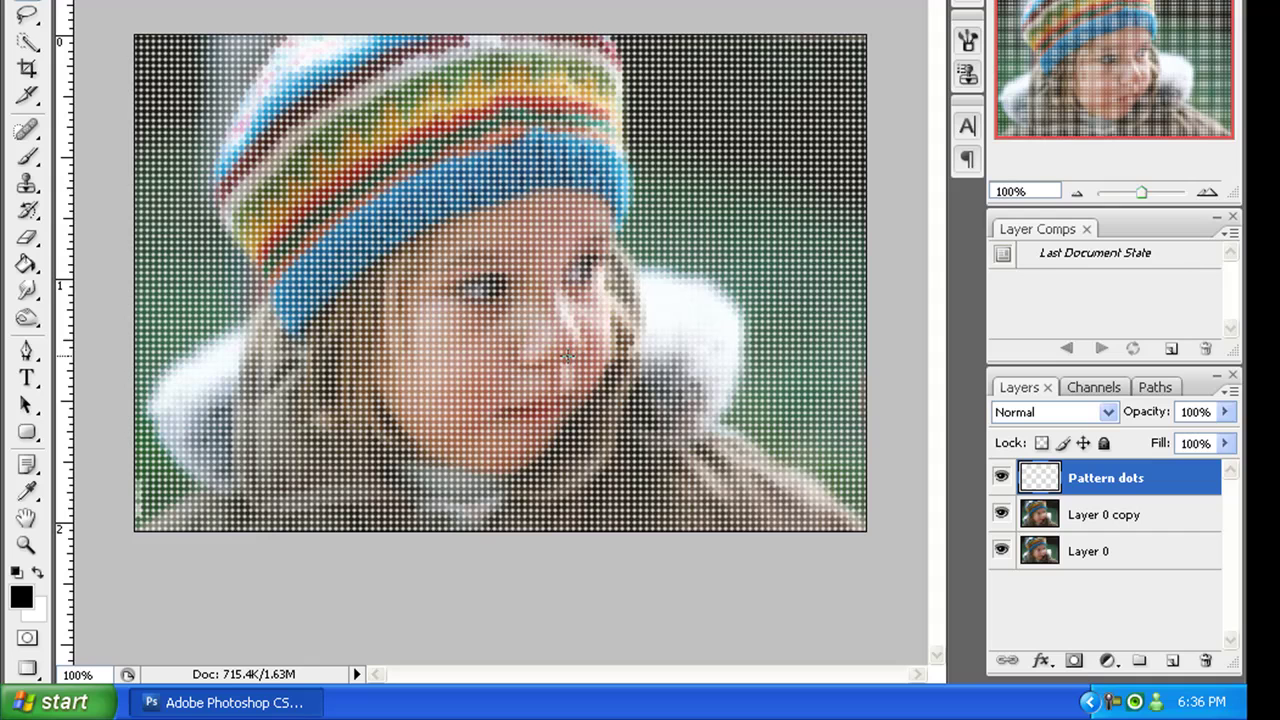
- Set the Pattern dots layer's blend mode to Overlay and lower its opacity to 43%
click(1108, 412)
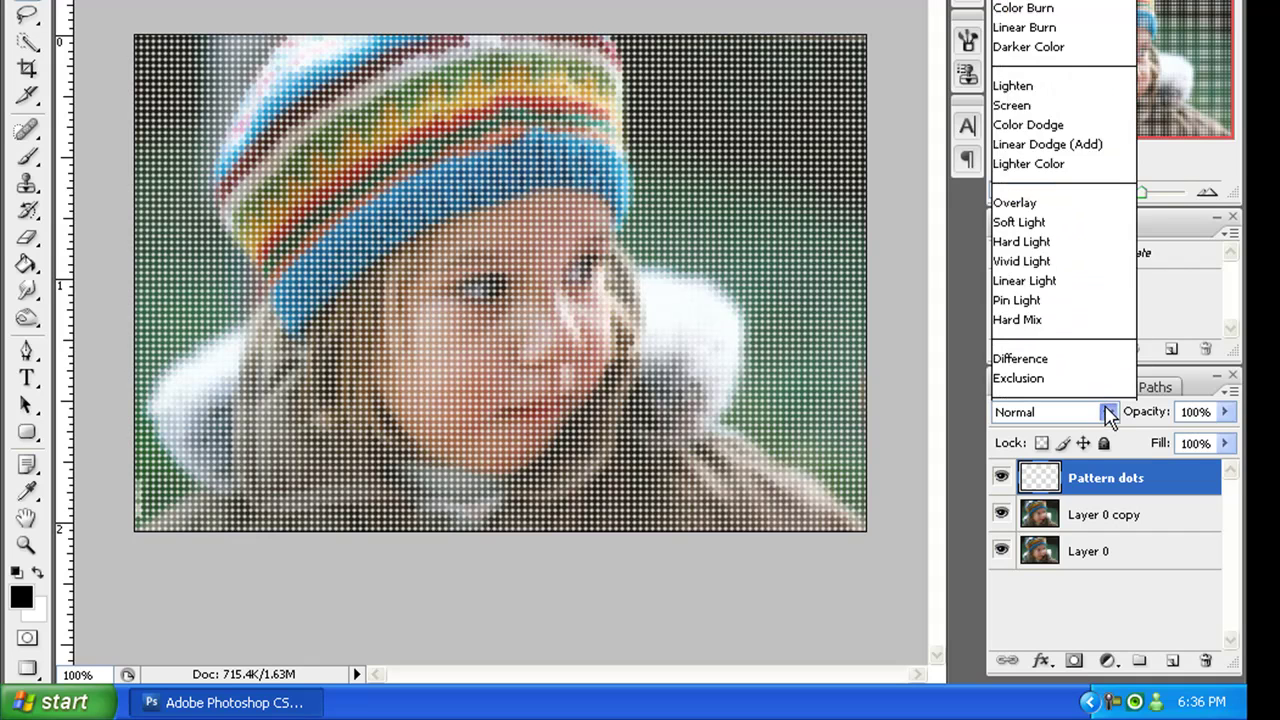
click(1050, 117)
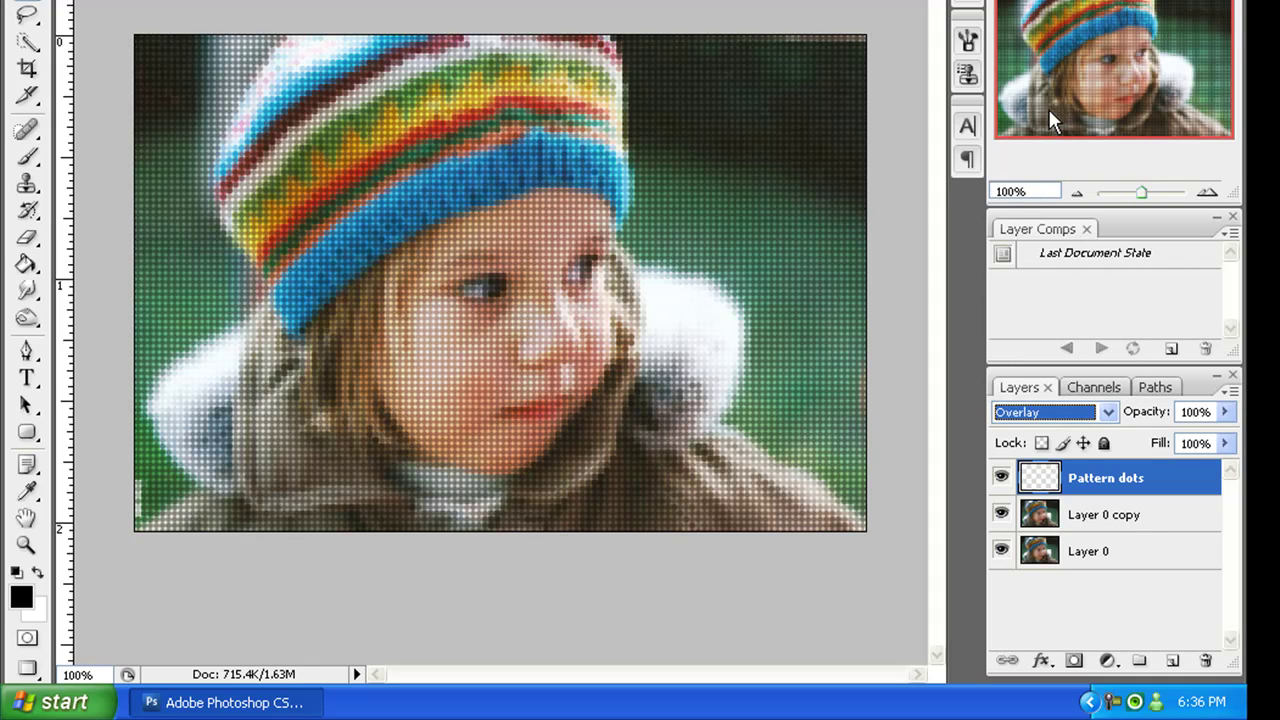
click(1226, 412)
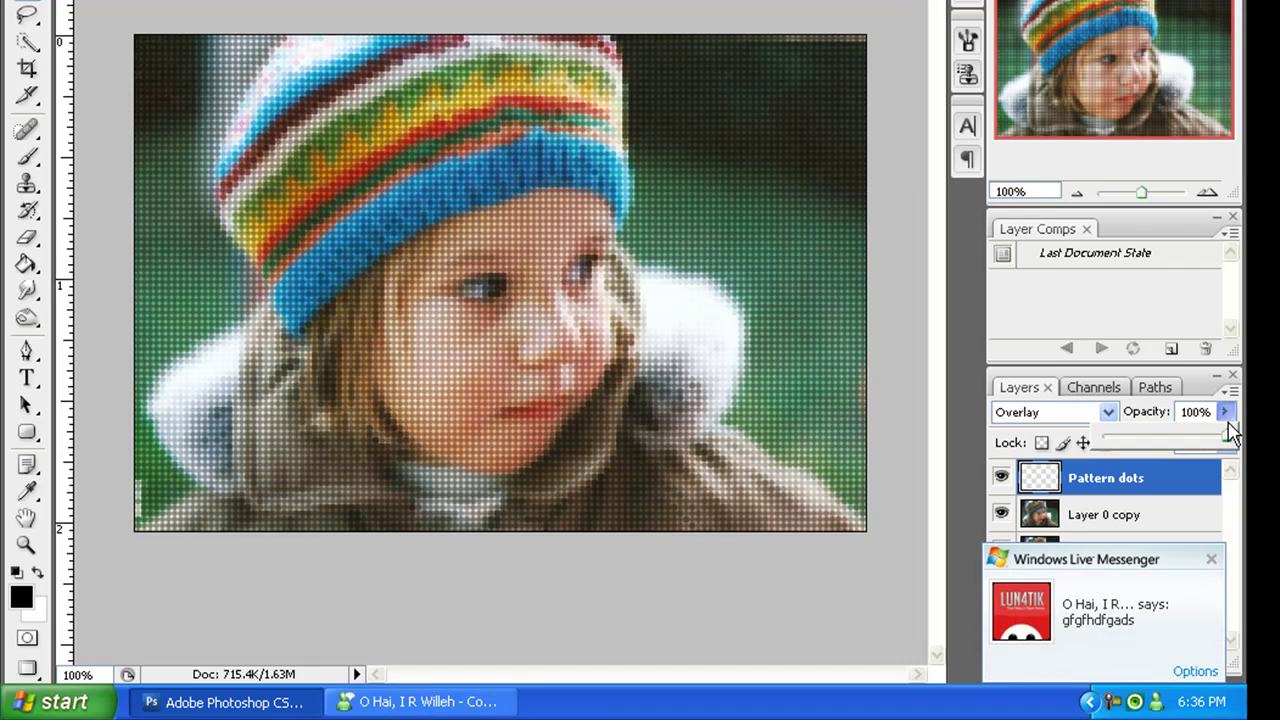
drag(1228, 440, 1200, 444)
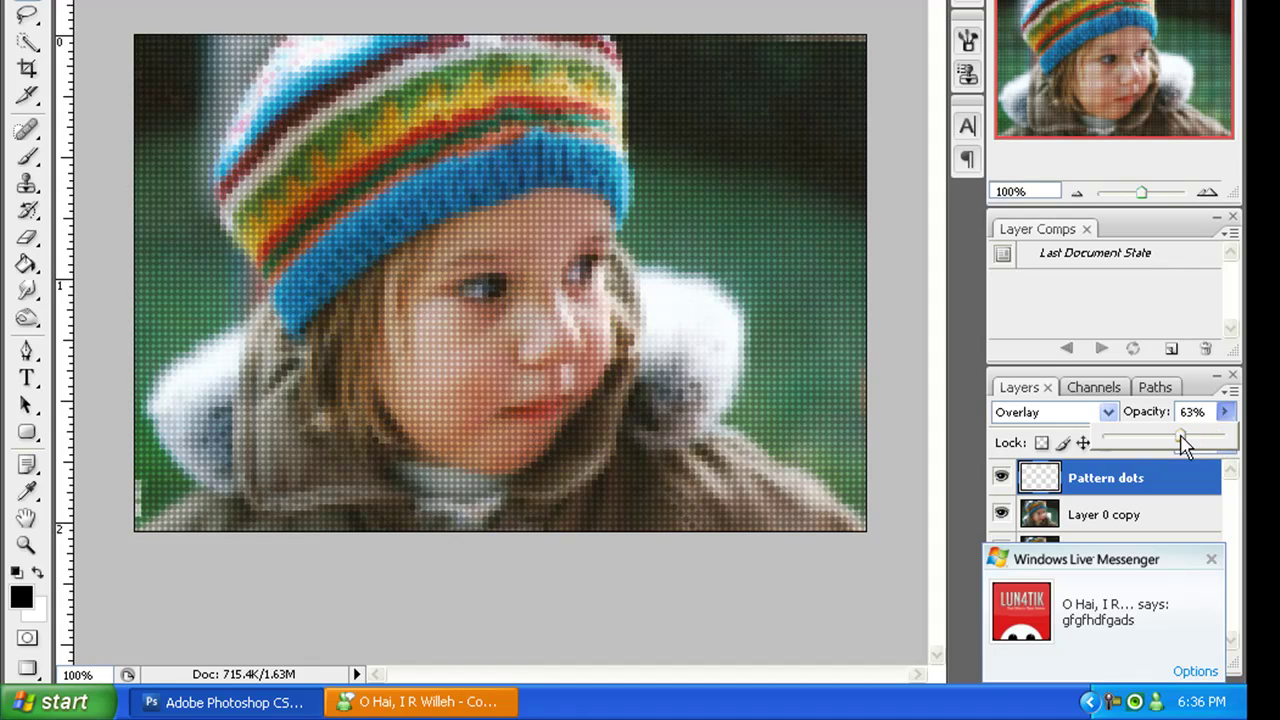
drag(1183, 444, 1158, 447)
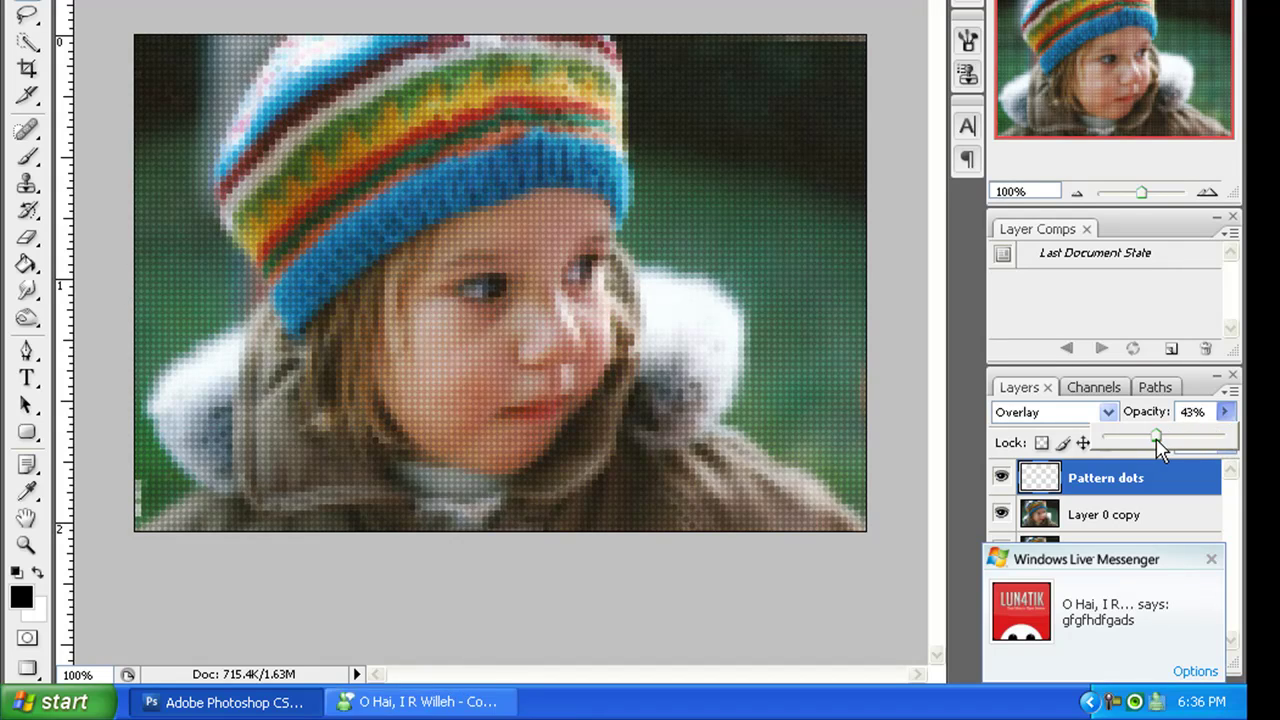